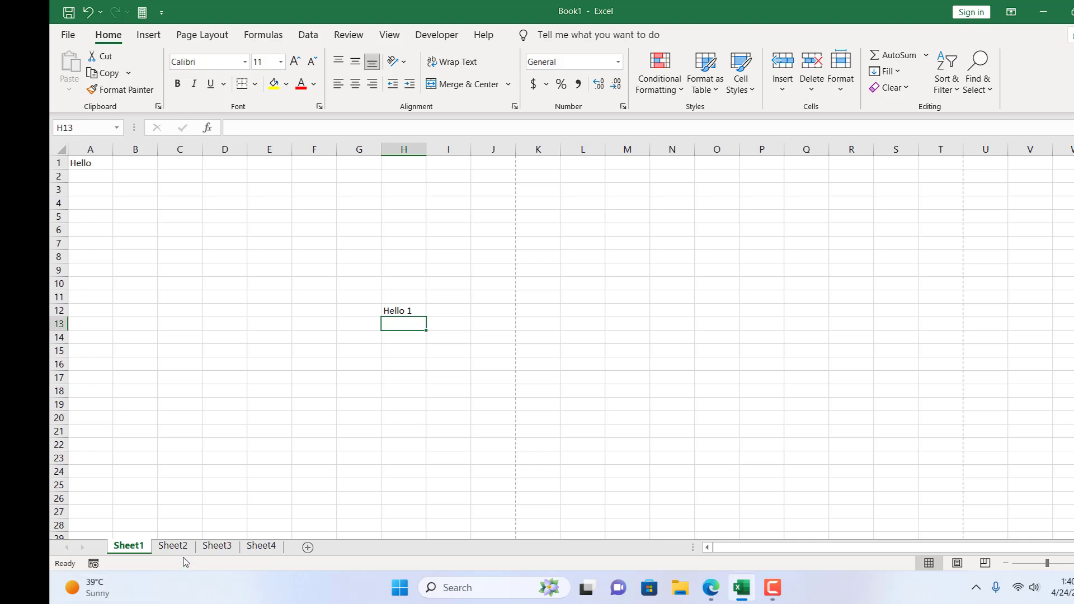
- Look through Sheet1 to Sheet4, examining the entries in cells A1 and H12, and return to Sheet1
click(174, 550)
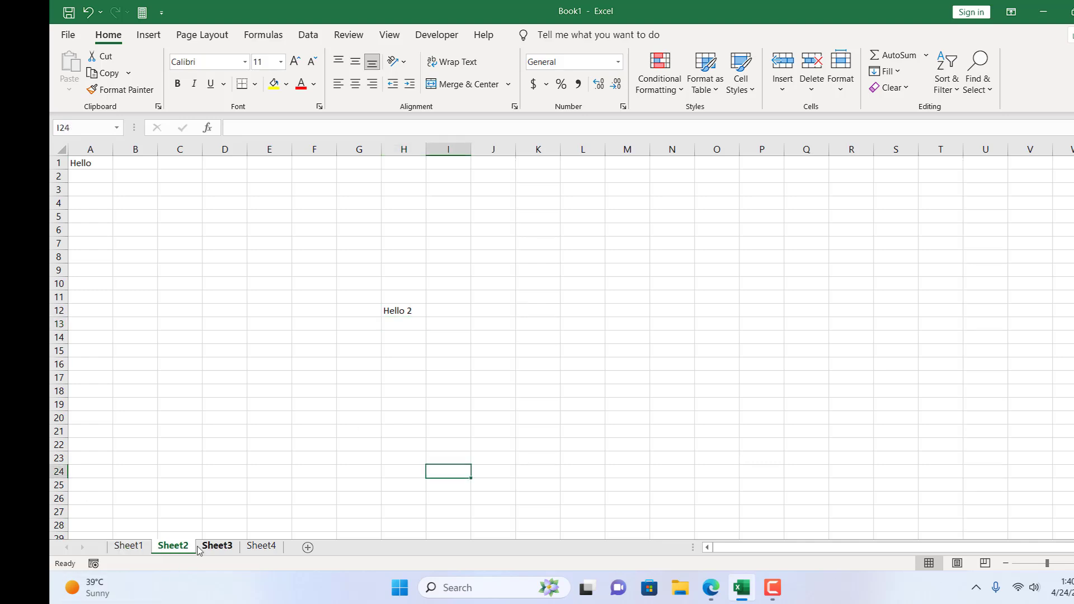
click(213, 548)
click(251, 548)
click(132, 547)
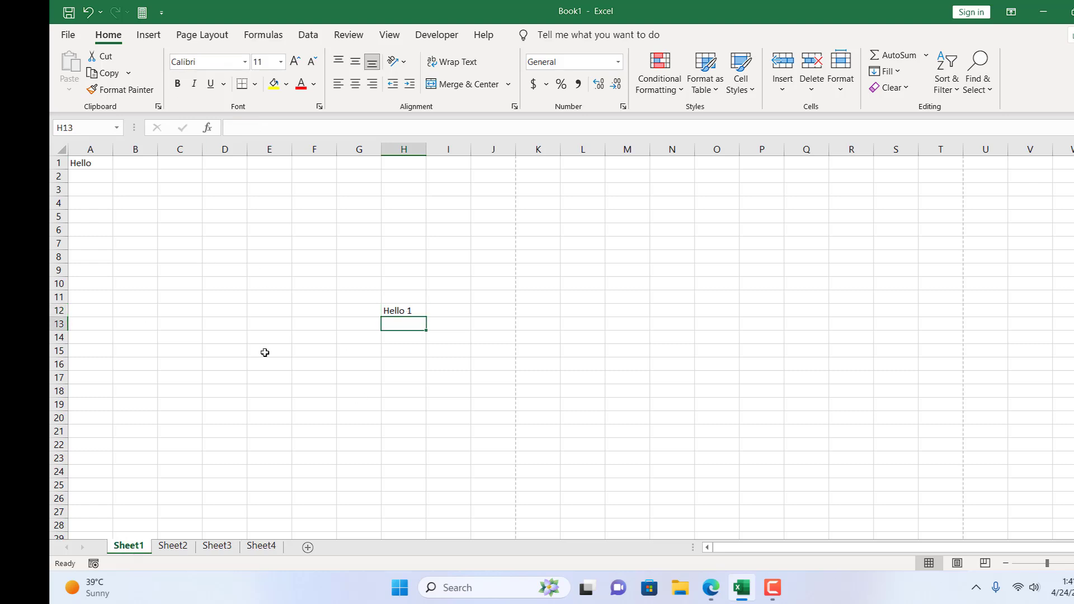
click(109, 163)
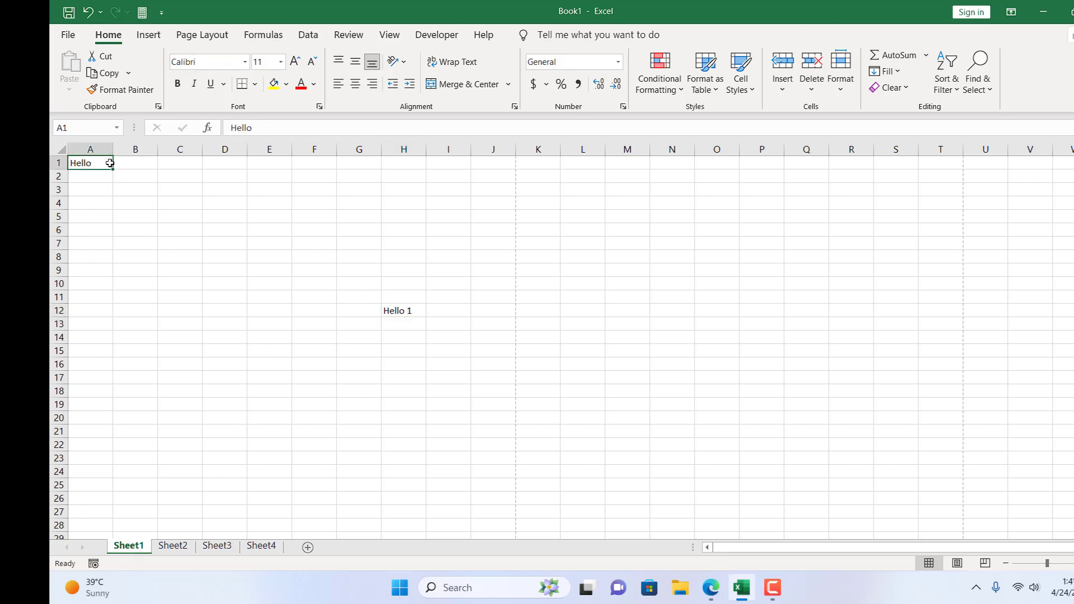
click(385, 314)
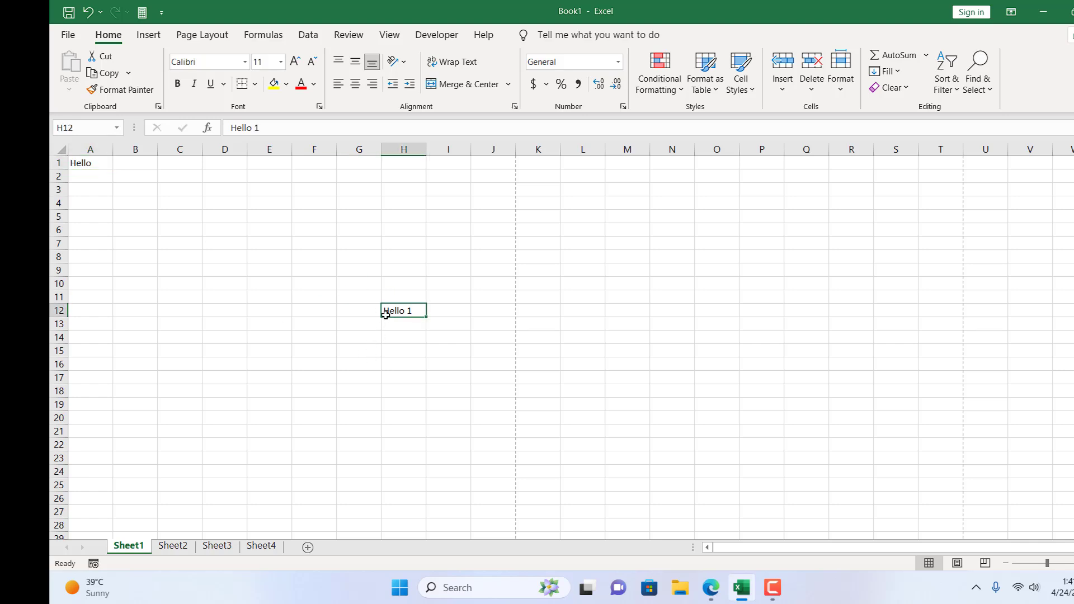
click(173, 547)
click(224, 547)
click(262, 546)
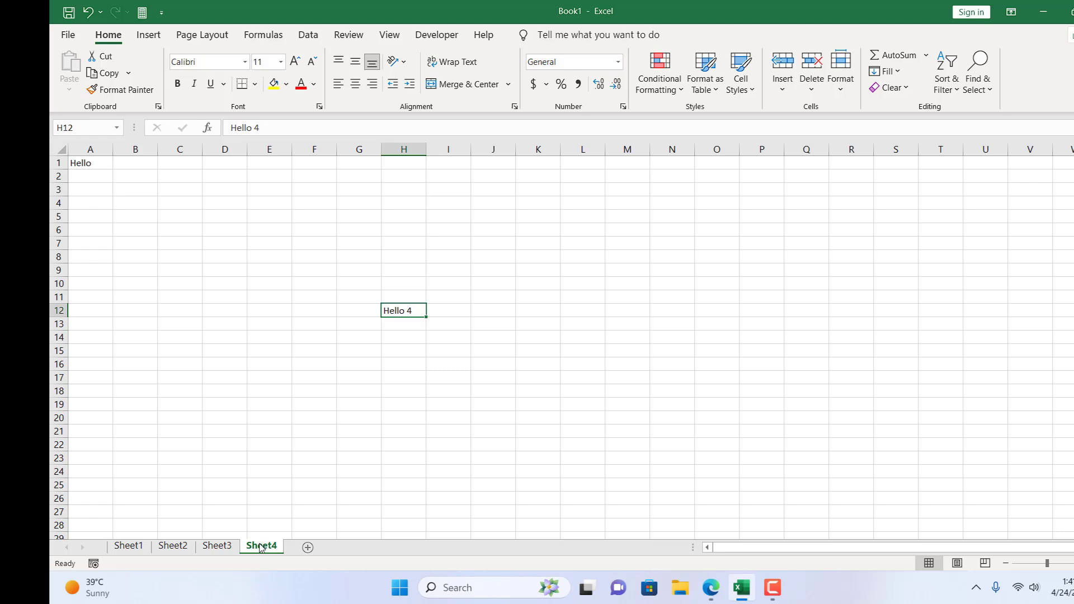
click(124, 550)
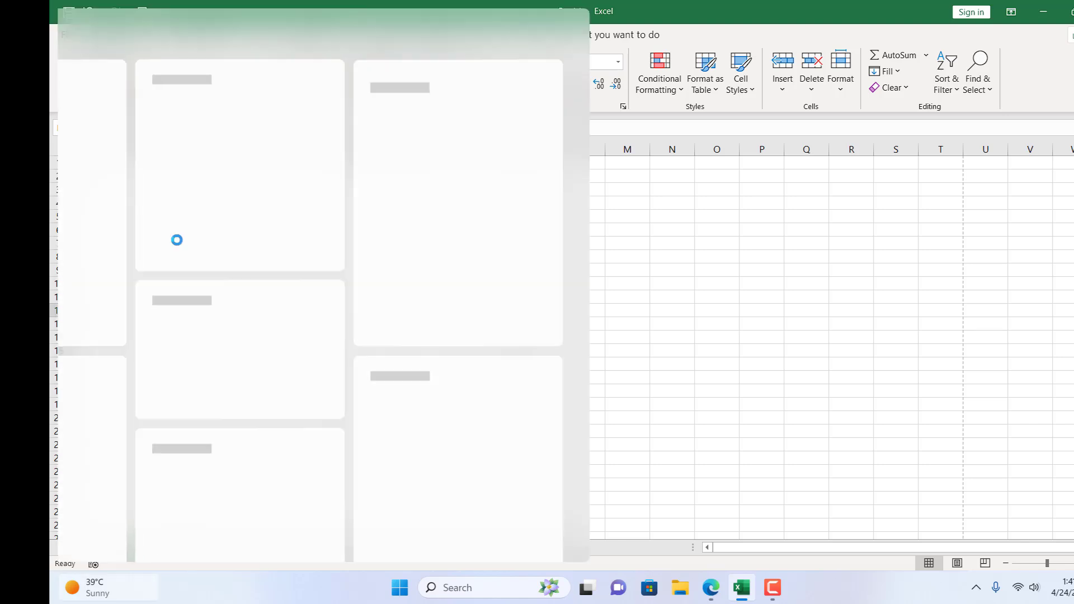
- Set the page orientation of Sheet1 to landscape
click(202, 35)
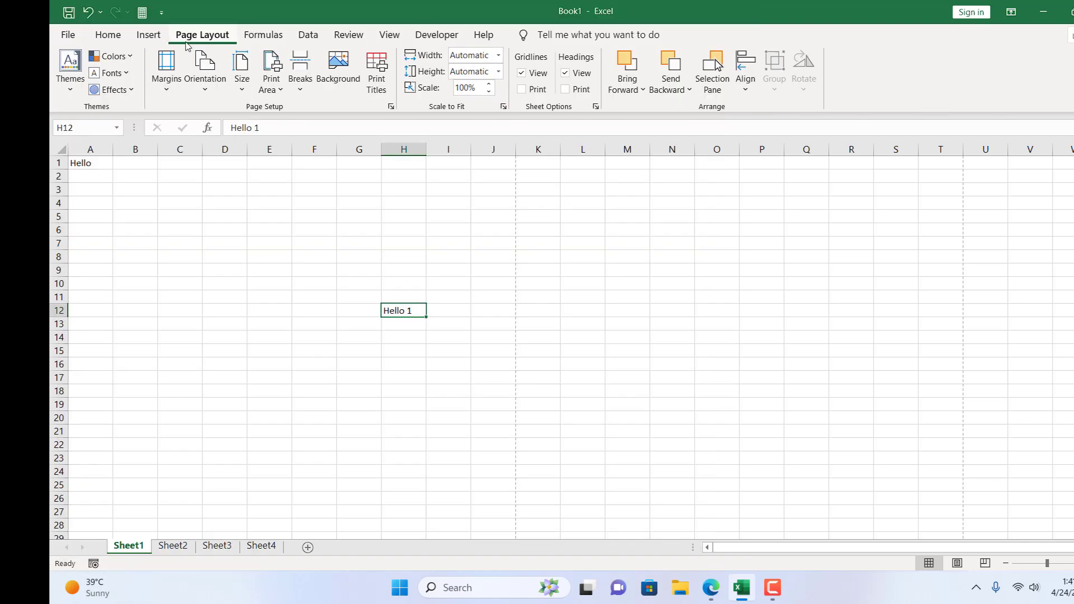
click(203, 83)
click(235, 150)
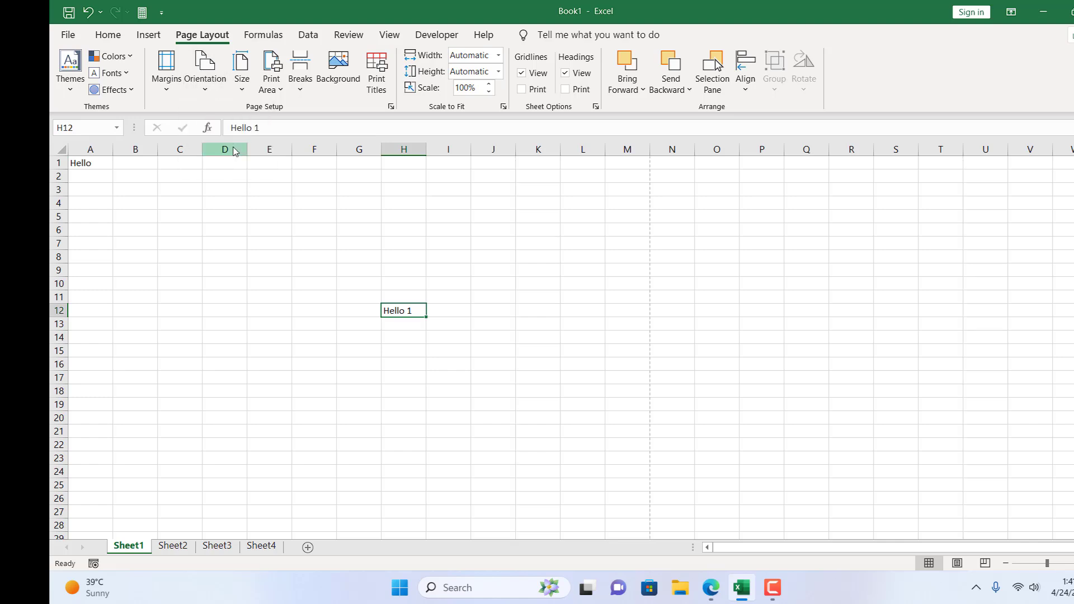
- Center Sheet1 on the page horizontally and vertically using custom margins, and check the print preview
click(177, 69)
click(229, 299)
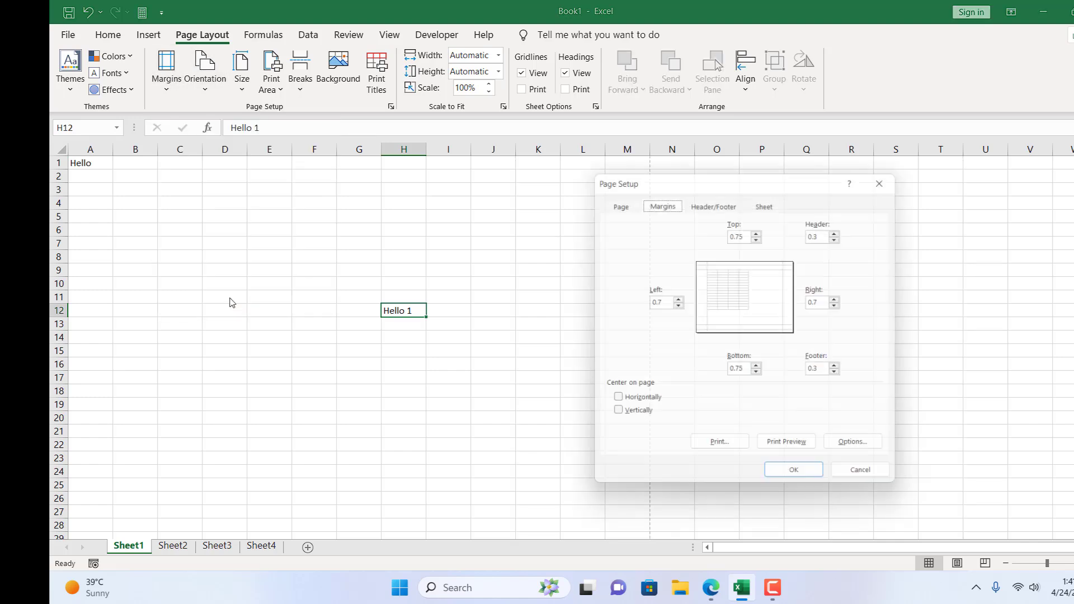
drag(617, 183, 503, 157)
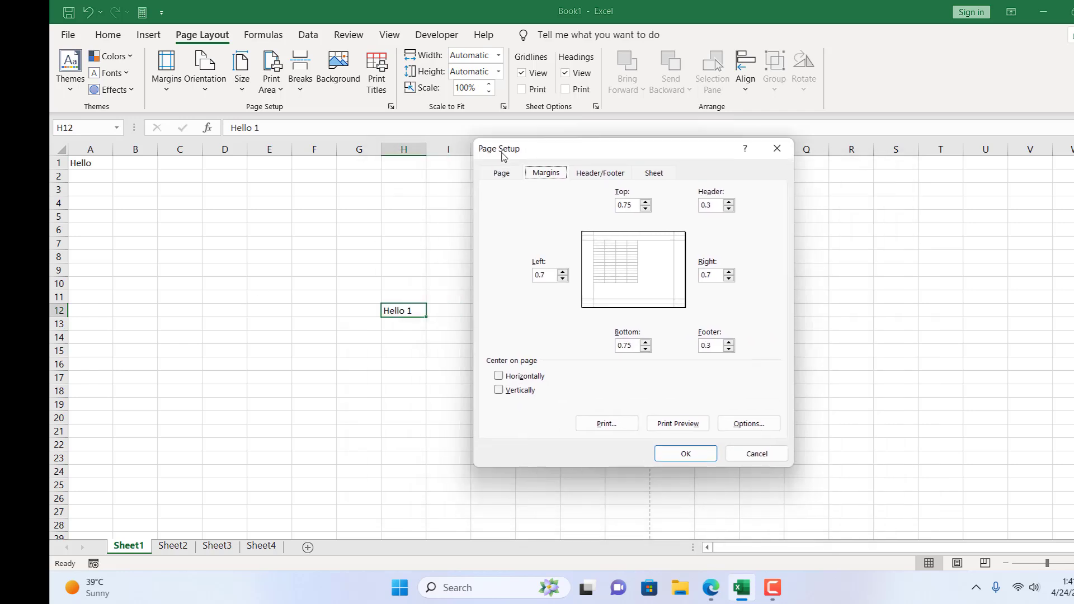
click(498, 376)
click(498, 390)
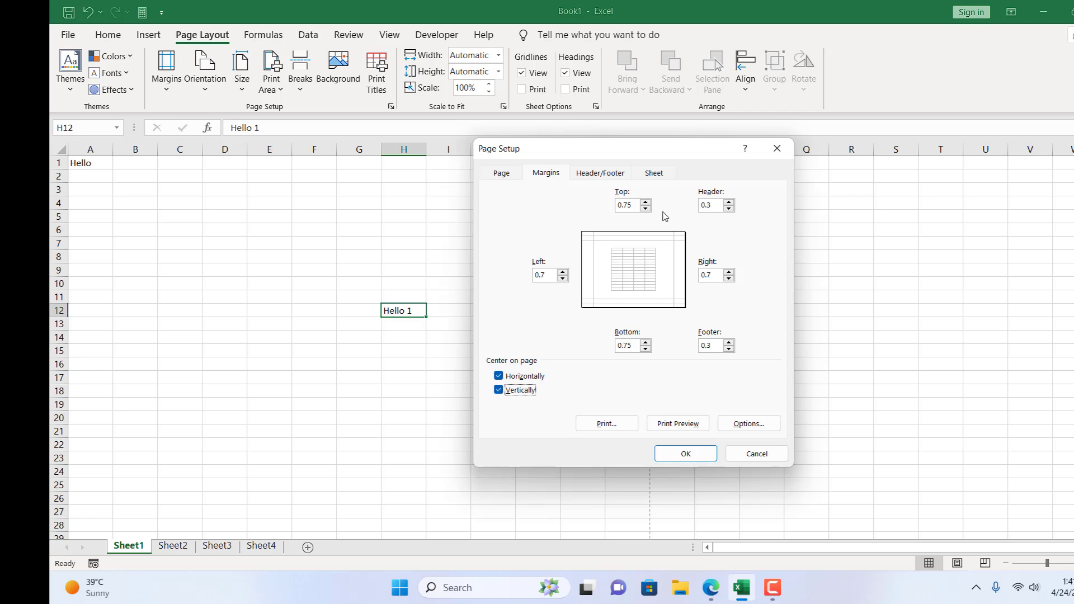
click(678, 424)
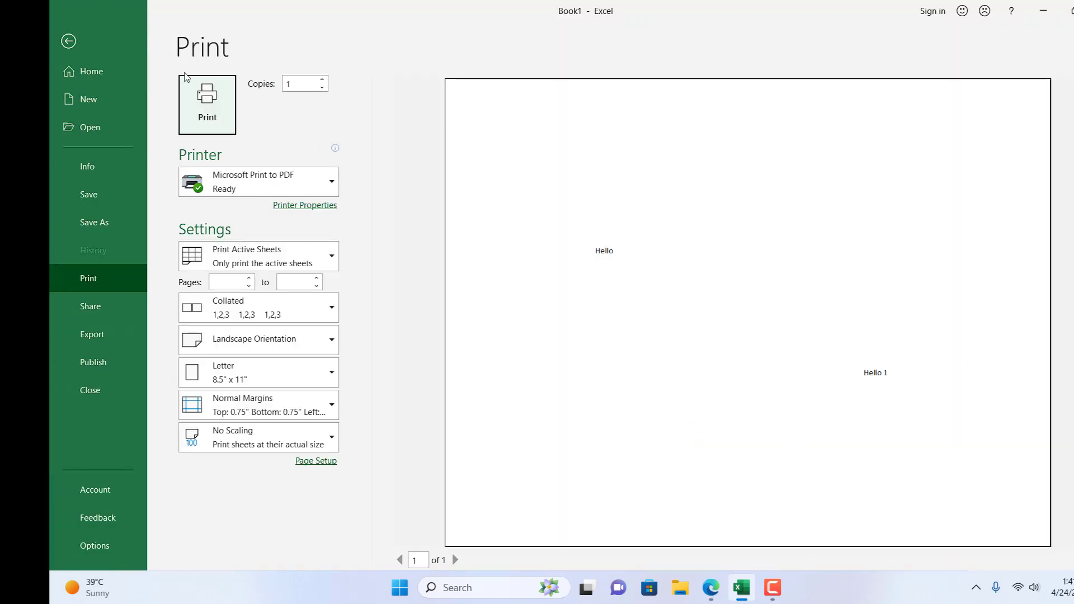
click(68, 41)
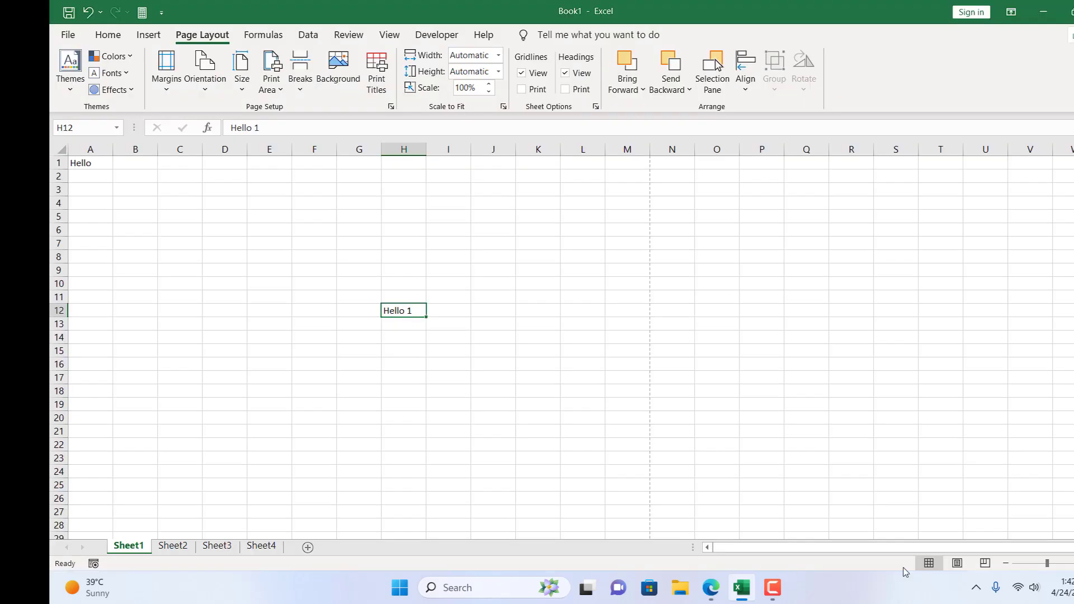
- Show Sheet1 in Page Layout view and enter the center header "This is my sample header"
click(957, 564)
click(512, 222)
text(This is m)
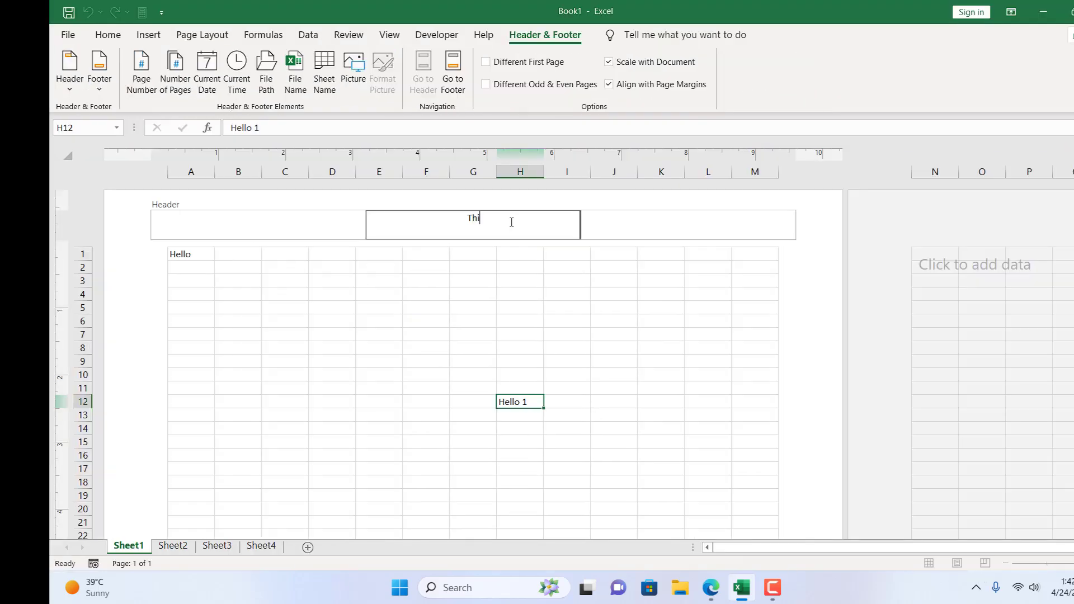
text(y sample header)
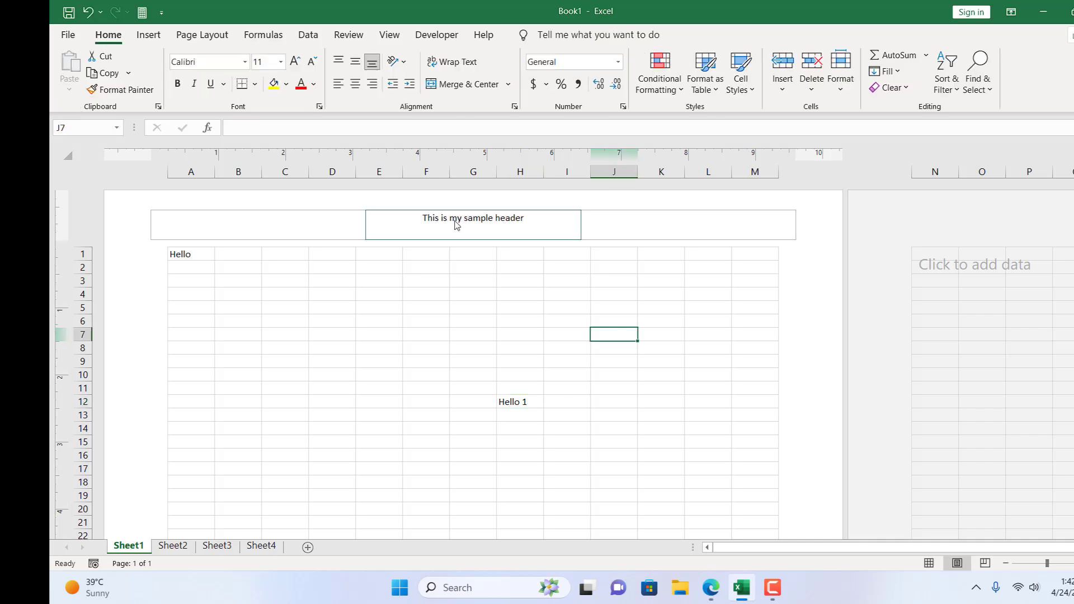
- Enter the center footer "This is my sample footer" on Sheet1 and check the print preview
scroll(456, 227, down, 8)
click(479, 370)
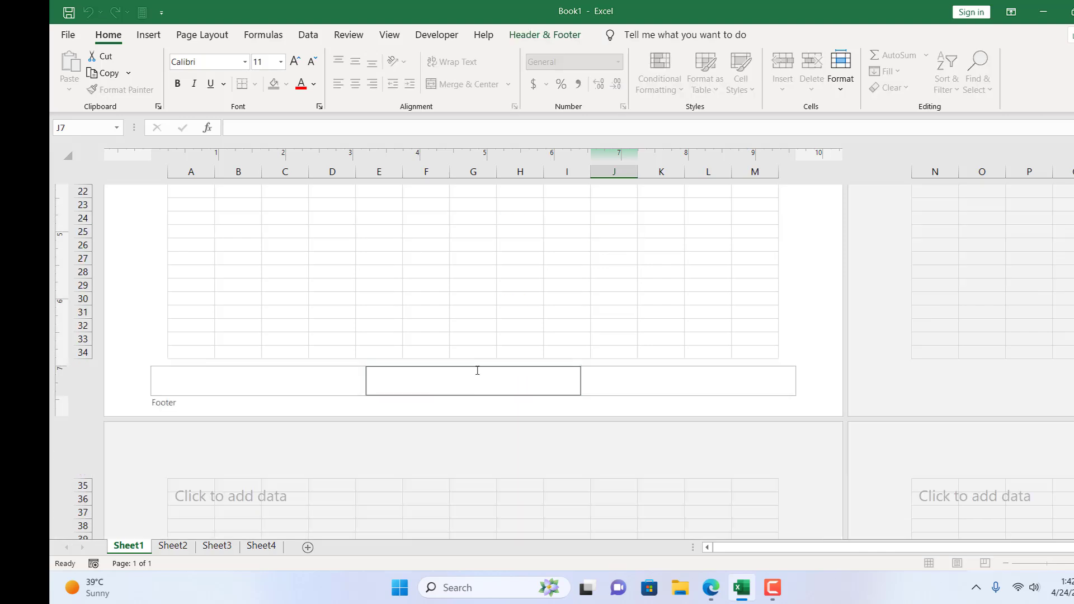
text(This is my sample footer)
key(ctrl+p)
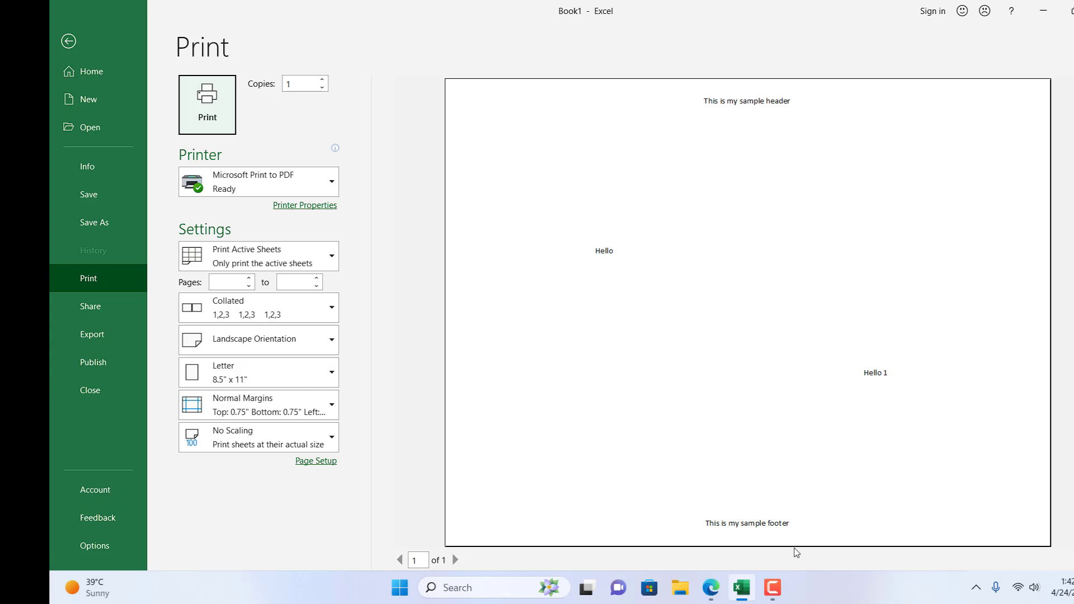
click(69, 41)
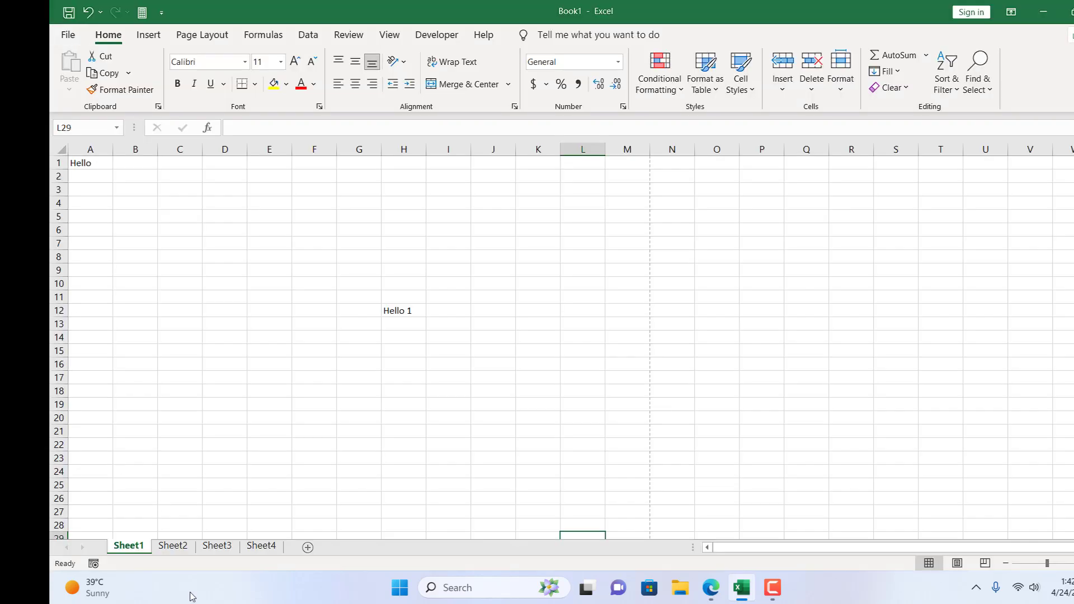
- Check the print preview of Sheet2 and return to the worksheet
click(173, 551)
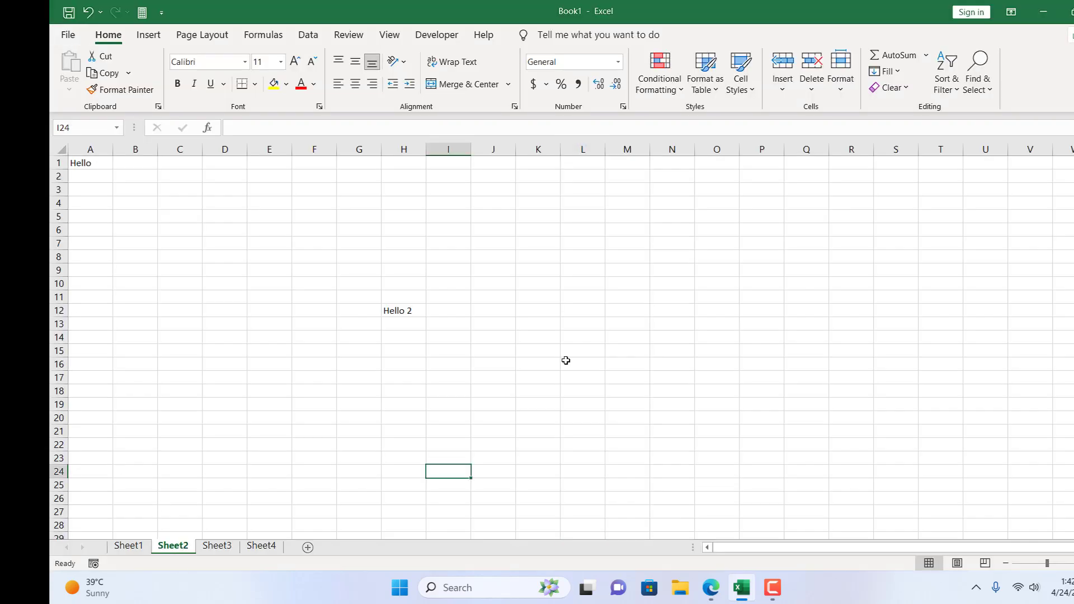
key(ctrl+p)
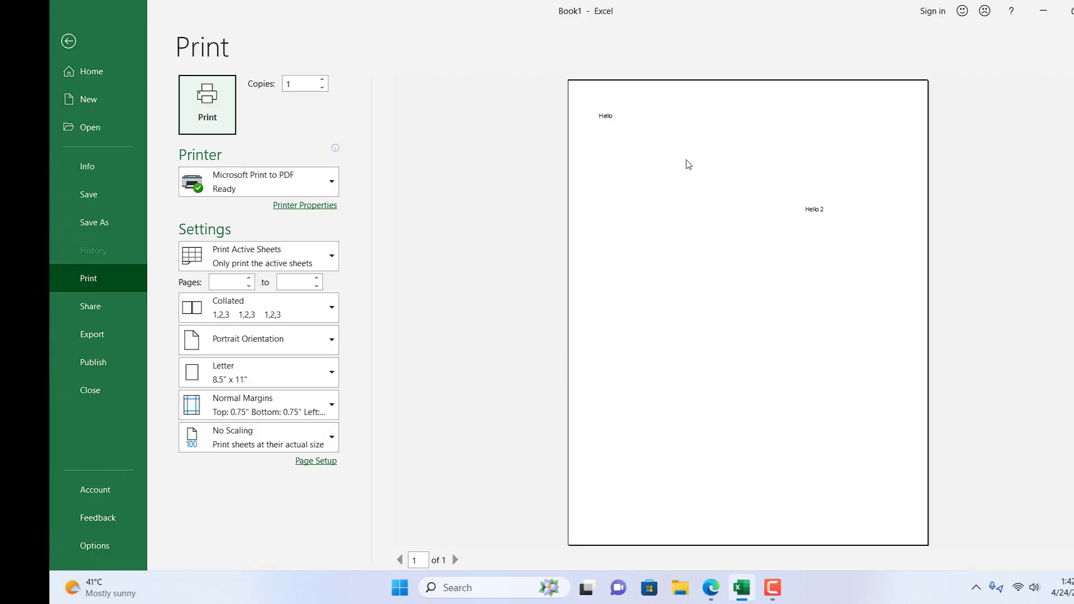
click(69, 41)
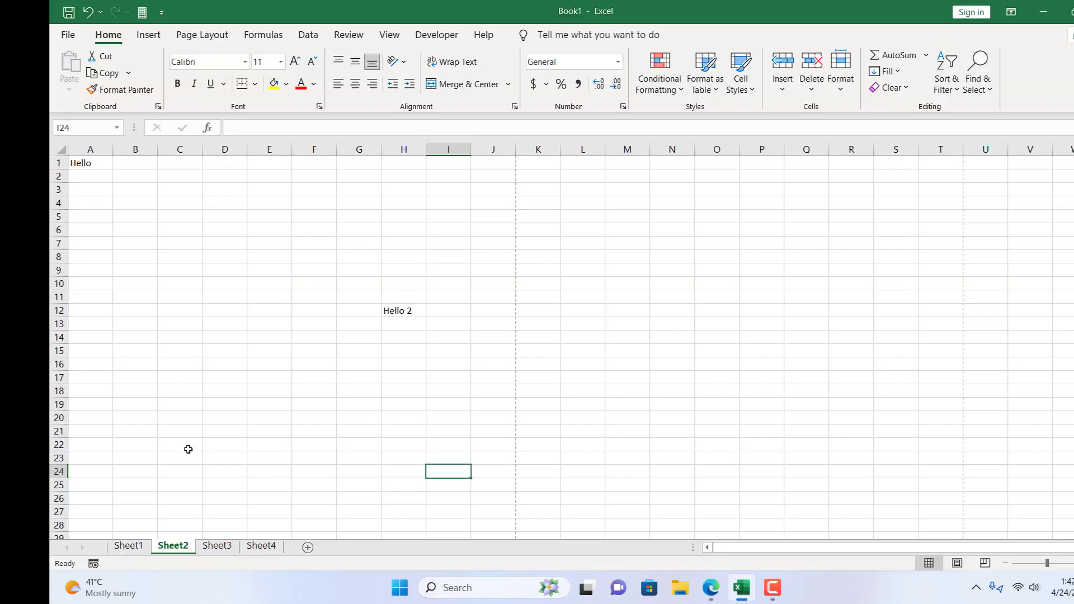
- Compare the contents and page breaks of all four sheets, ending on an empty cell of Sheet1
click(130, 548)
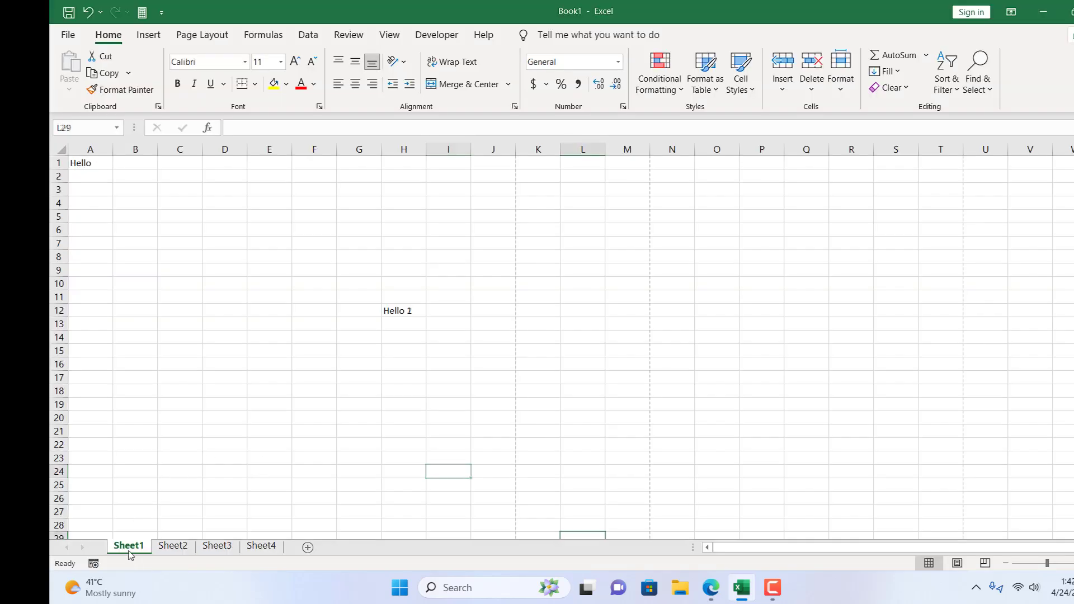
click(173, 550)
click(218, 547)
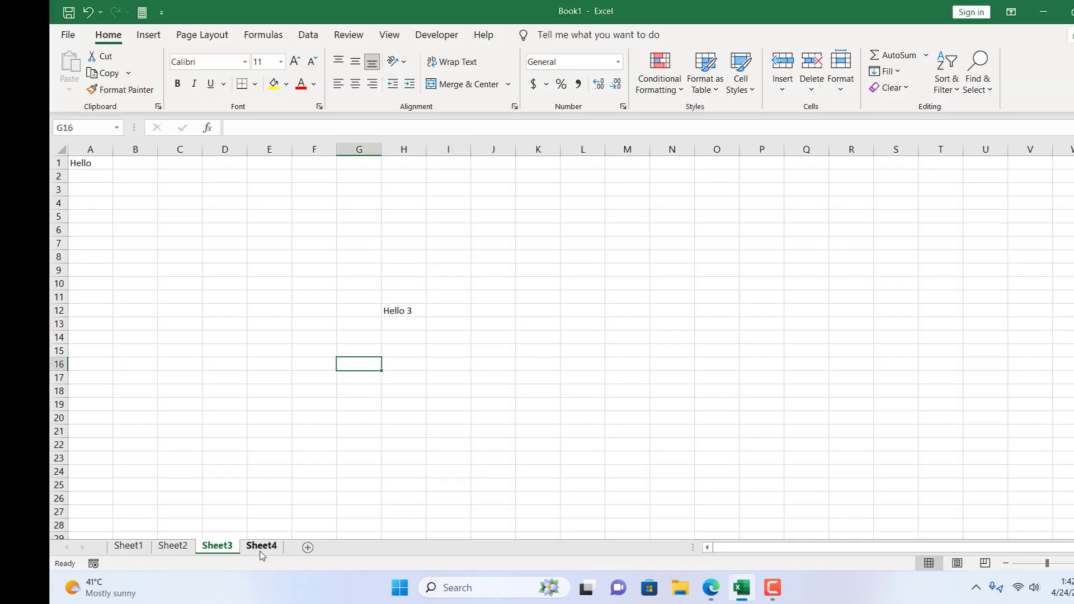
click(260, 547)
click(180, 553)
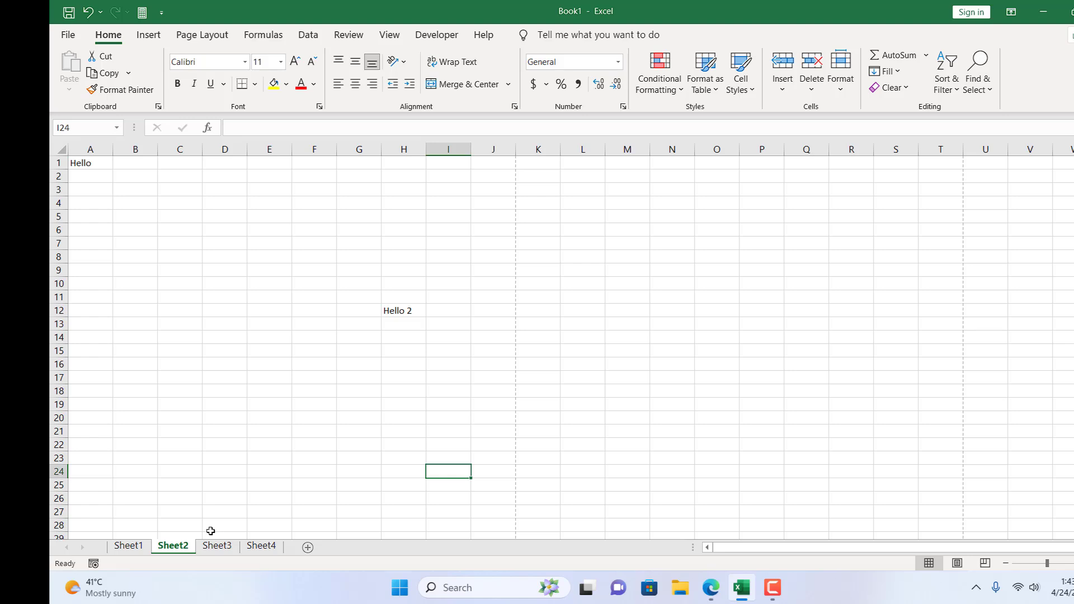
click(132, 551)
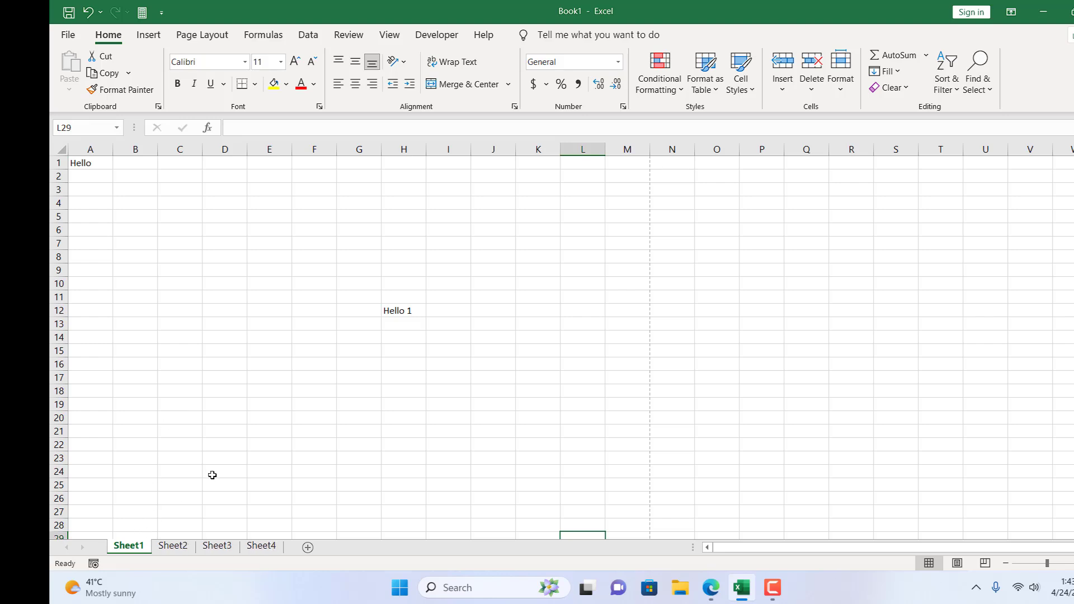
click(212, 475)
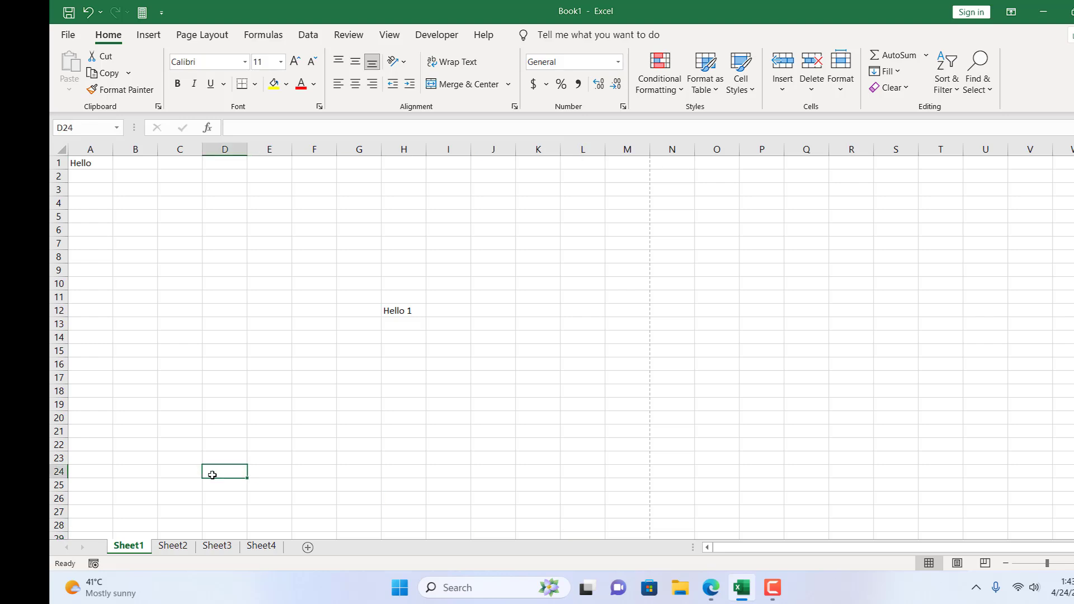
click(331, 388)
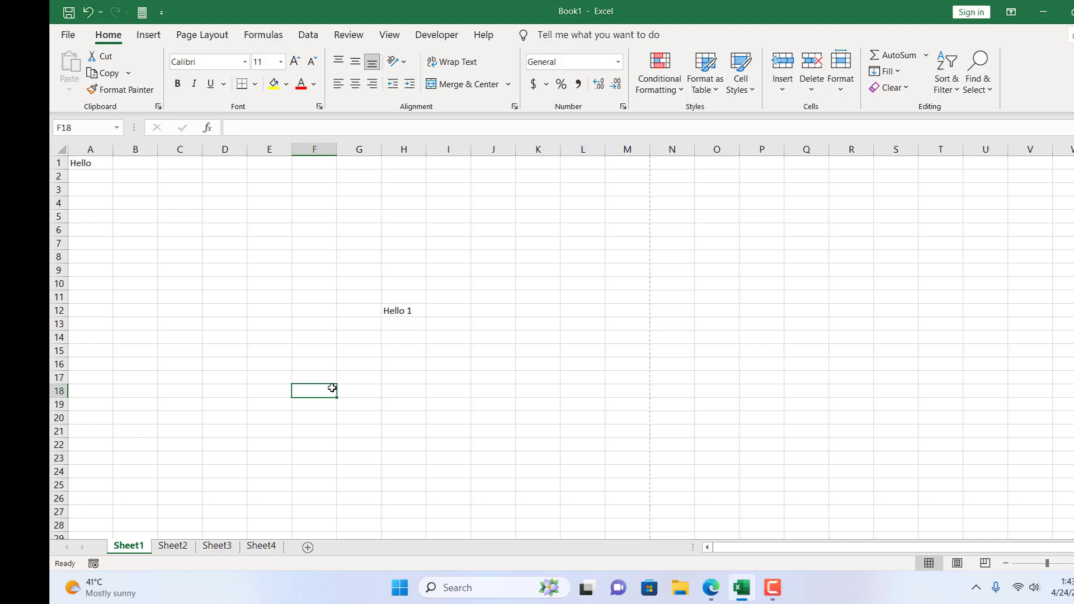
- Group Sheet1, Sheet2 and Sheet3, and ungroup them again
ctrl+click(176, 550)
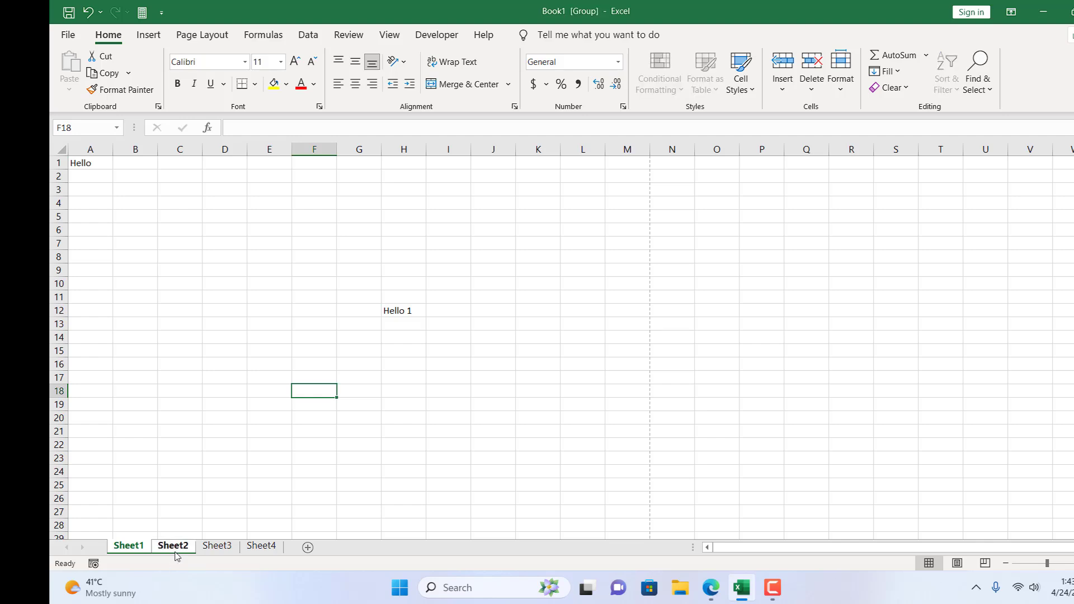
ctrl+click(220, 550)
click(516, 385)
right_click(190, 549)
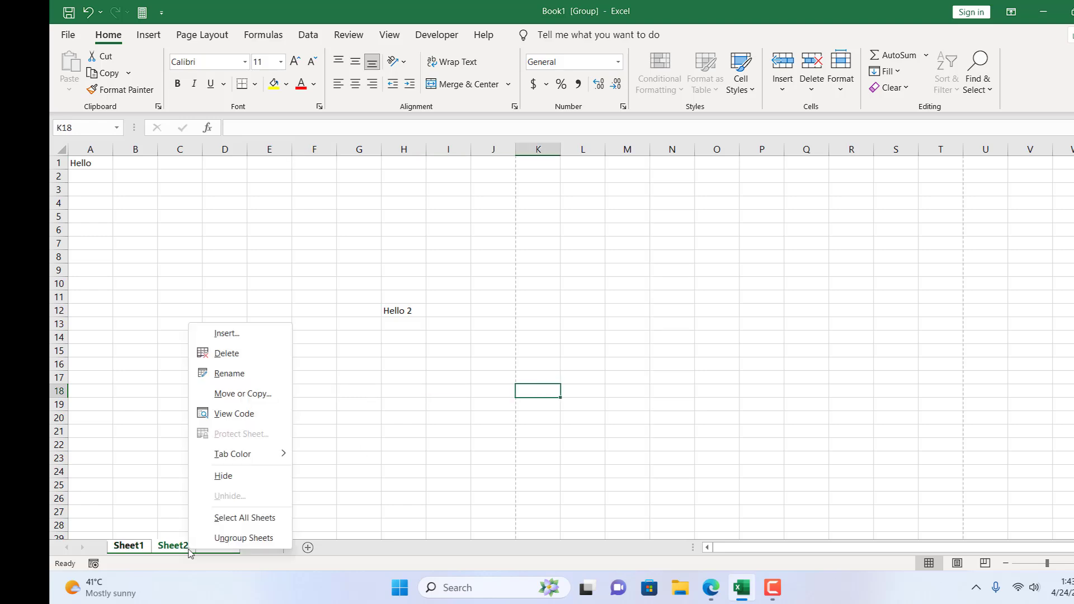
click(255, 538)
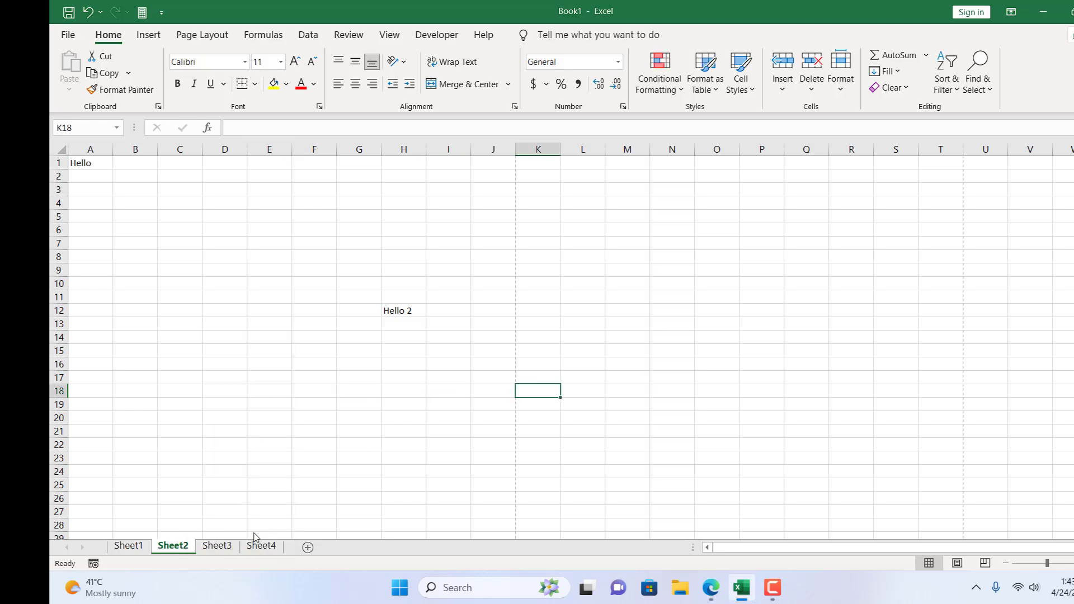
- Select all sheets of the workbook as a group, with Sheet1 as the active sheet
click(120, 548)
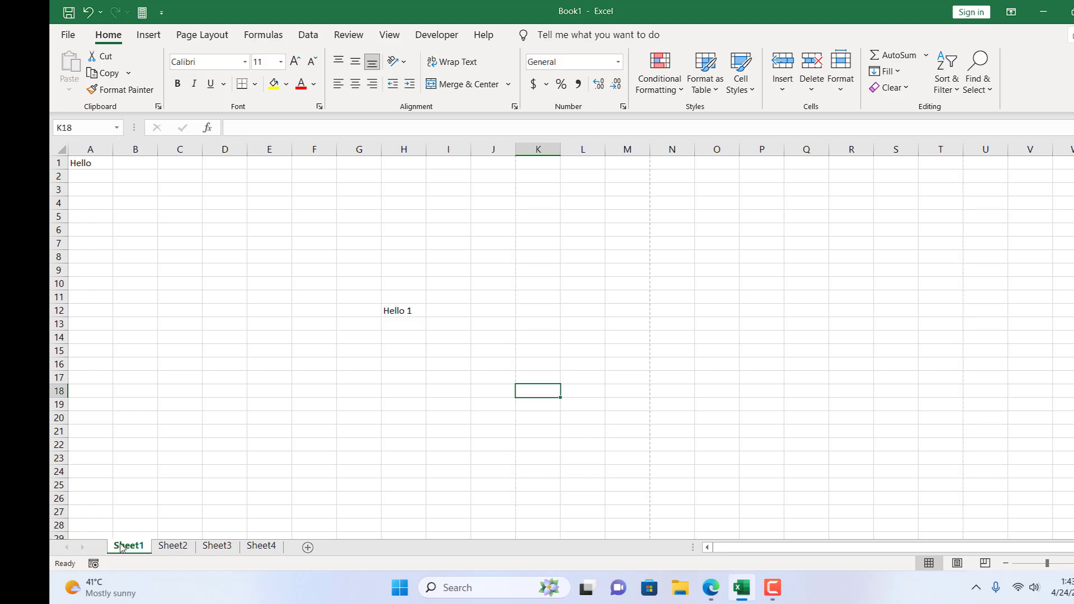
right_click(120, 548)
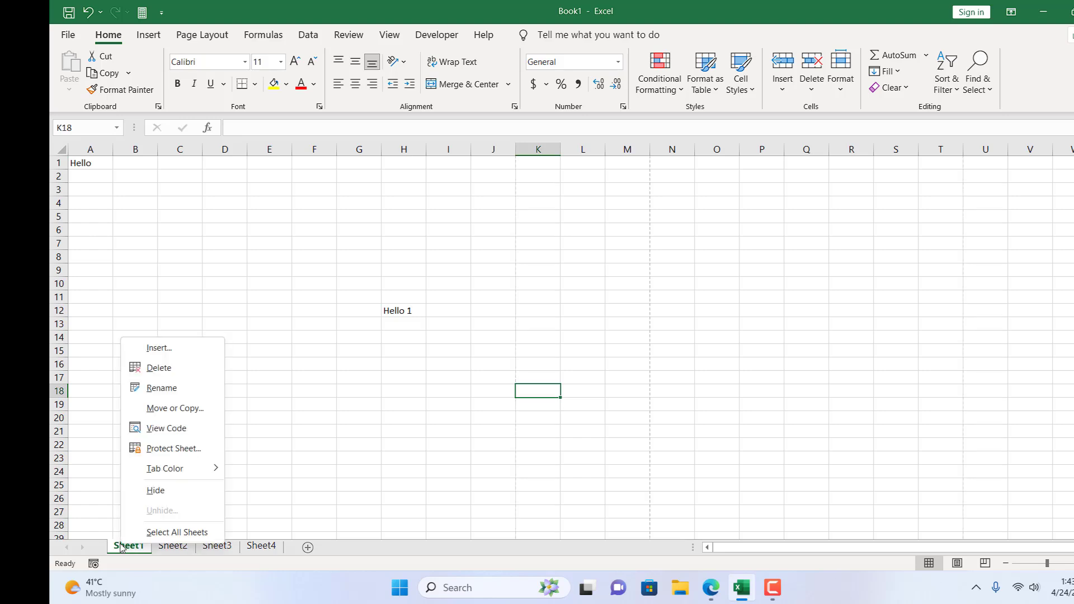
click(177, 532)
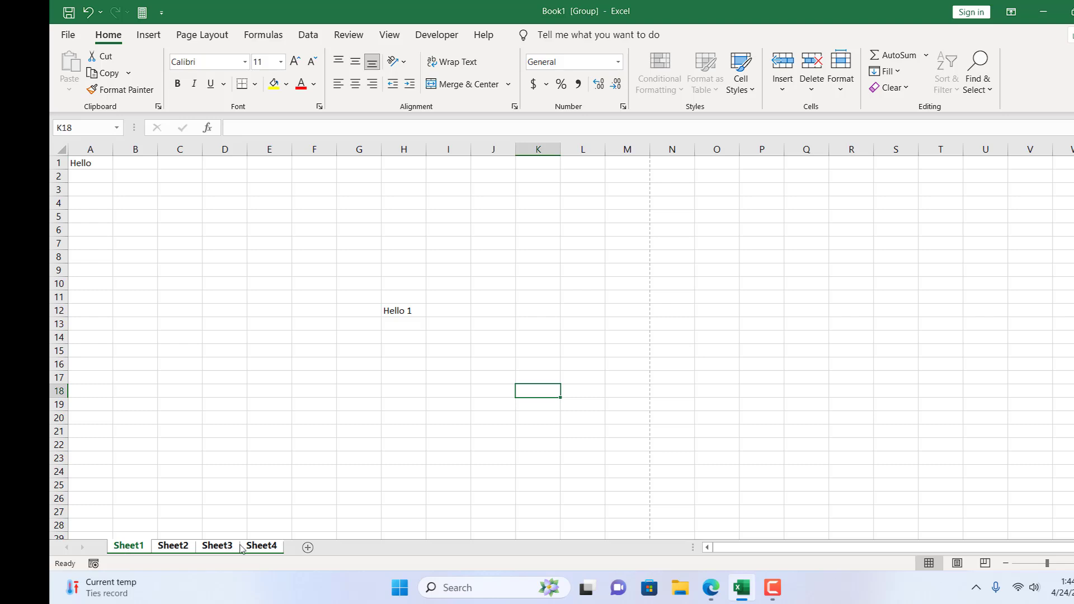
click(200, 38)
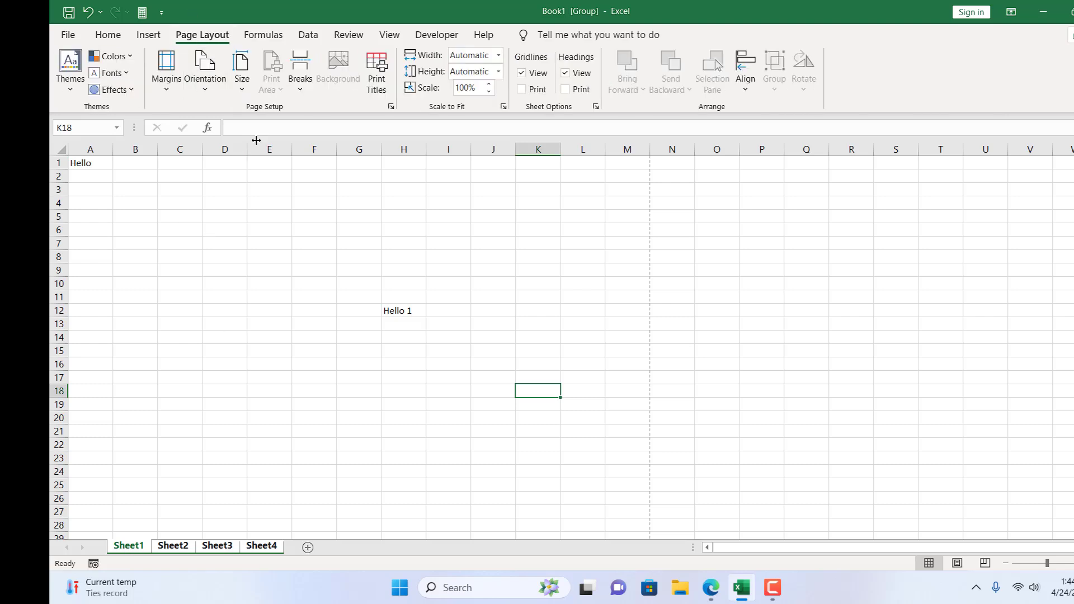
click(392, 107)
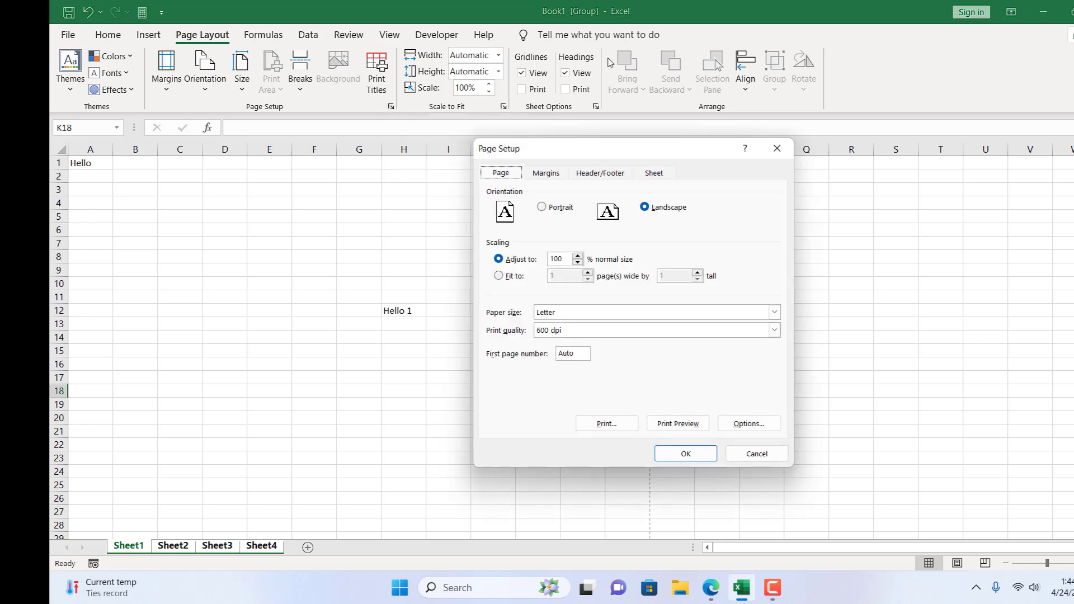
click(787, 149)
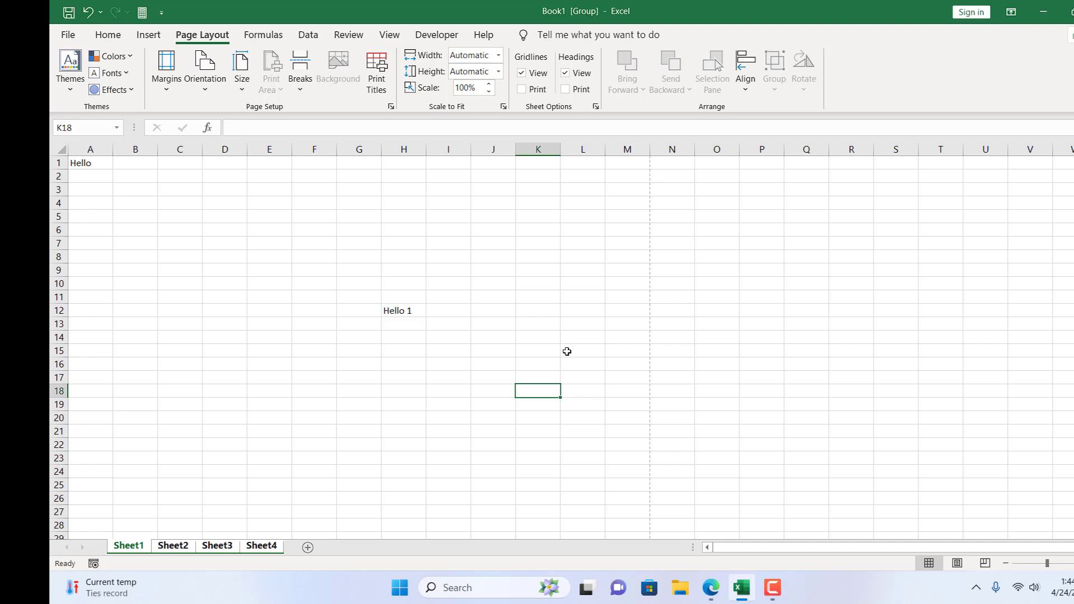
- Apply Sheet1's existing page setup unchanged to all grouped sheets through the Page Setup dialog, and ungroup the sheets
key(alt)
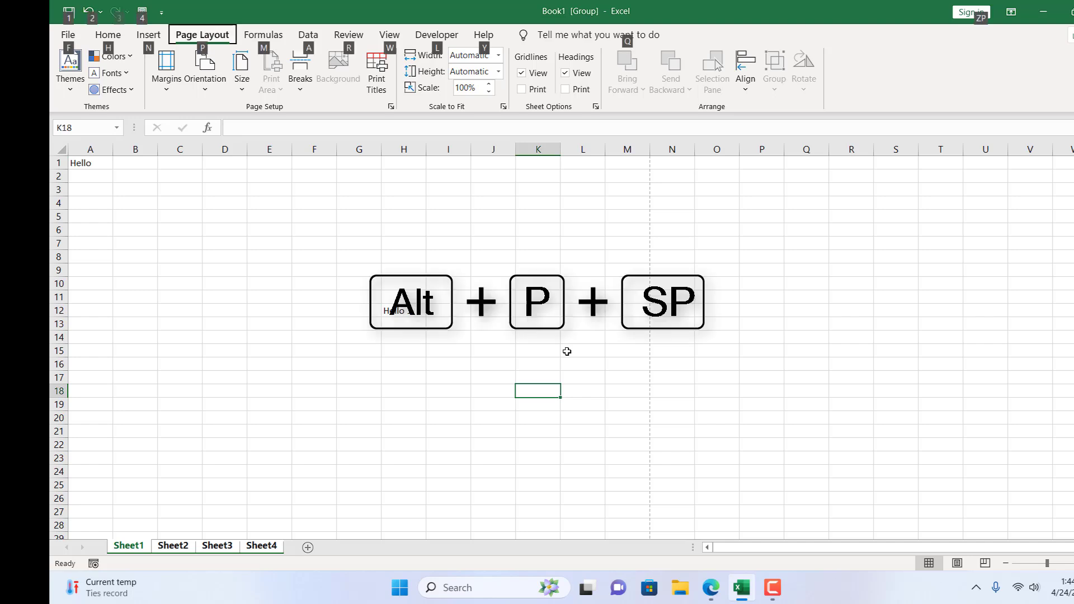
key(p)
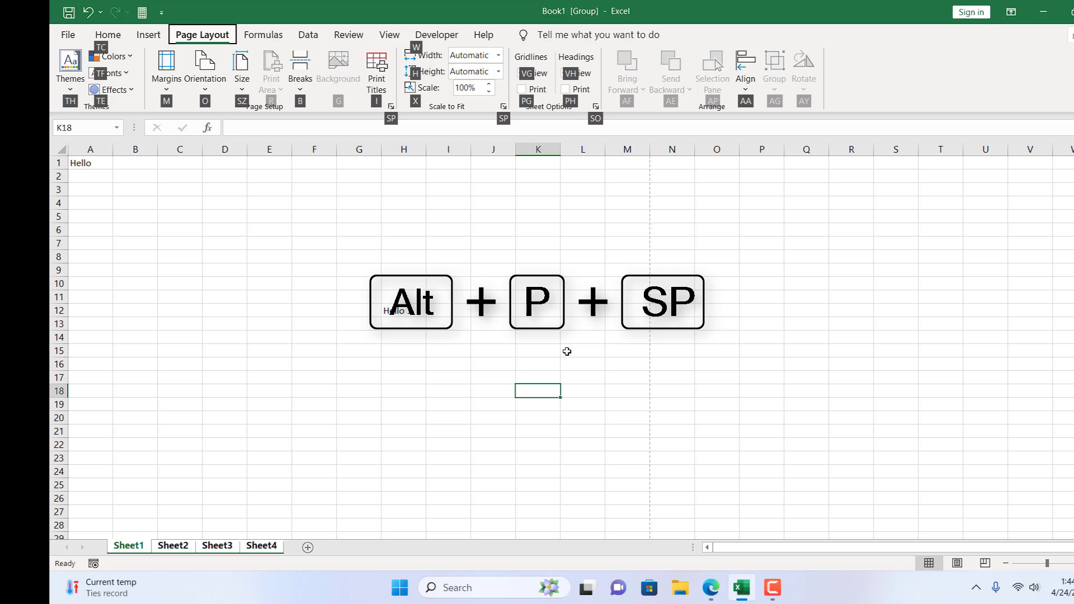
key(s)
key(p)
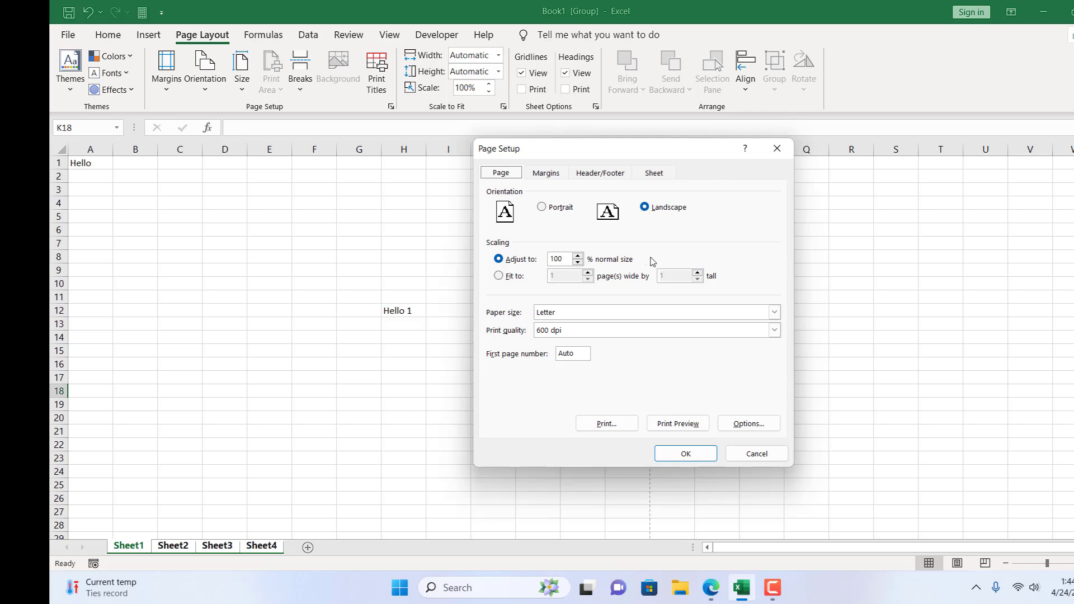
click(700, 455)
click(700, 455)
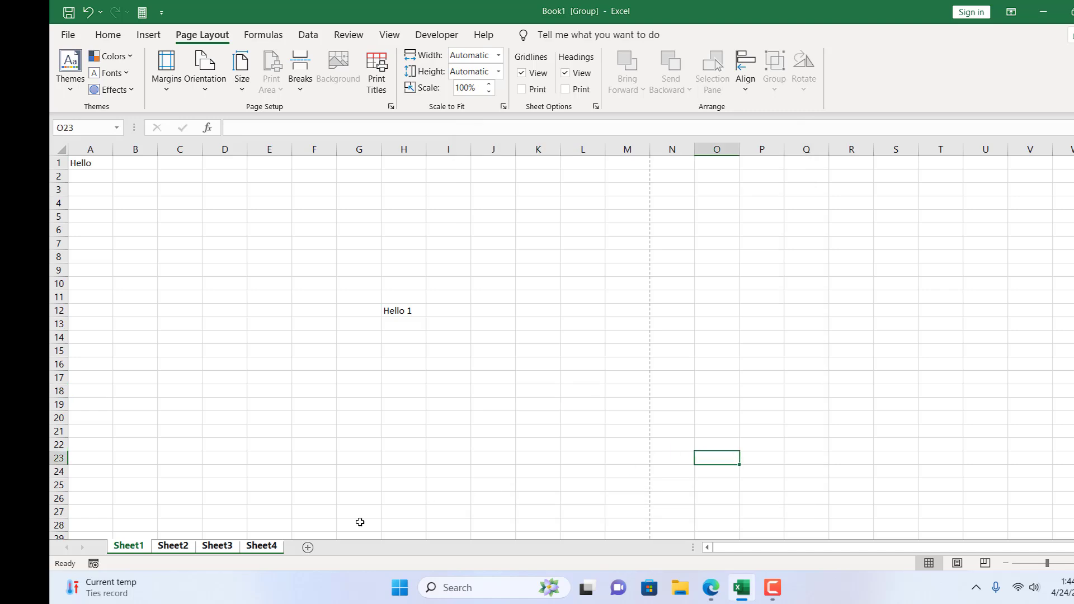
right_click(165, 546)
click(194, 536)
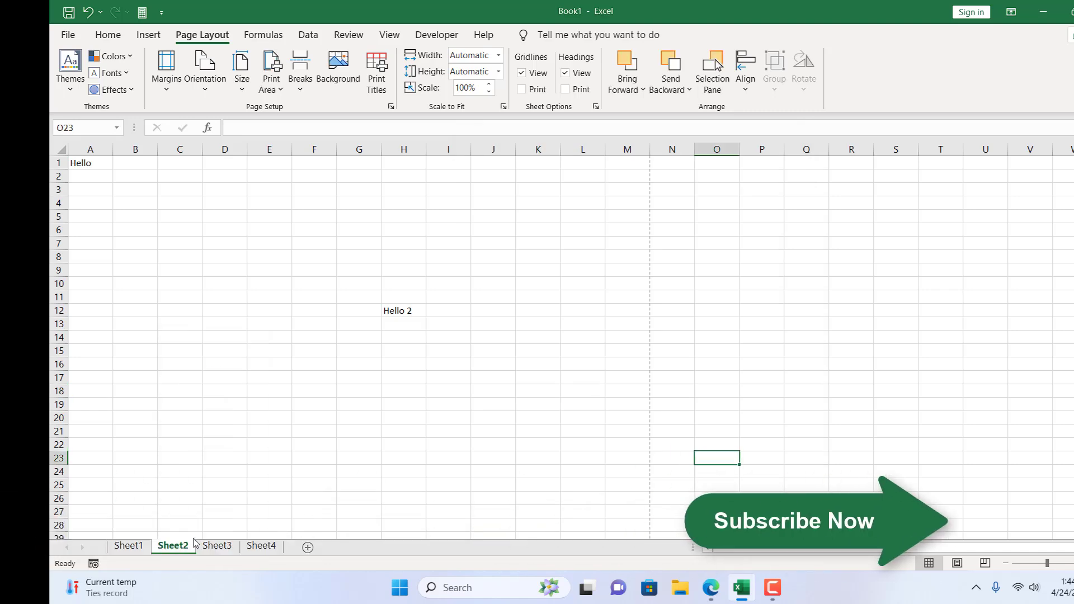
- Check the orientation, centering, header and footer in the print previews of Sheet1, Sheet2 and Sheet4, returning to the worksheet each time
click(129, 547)
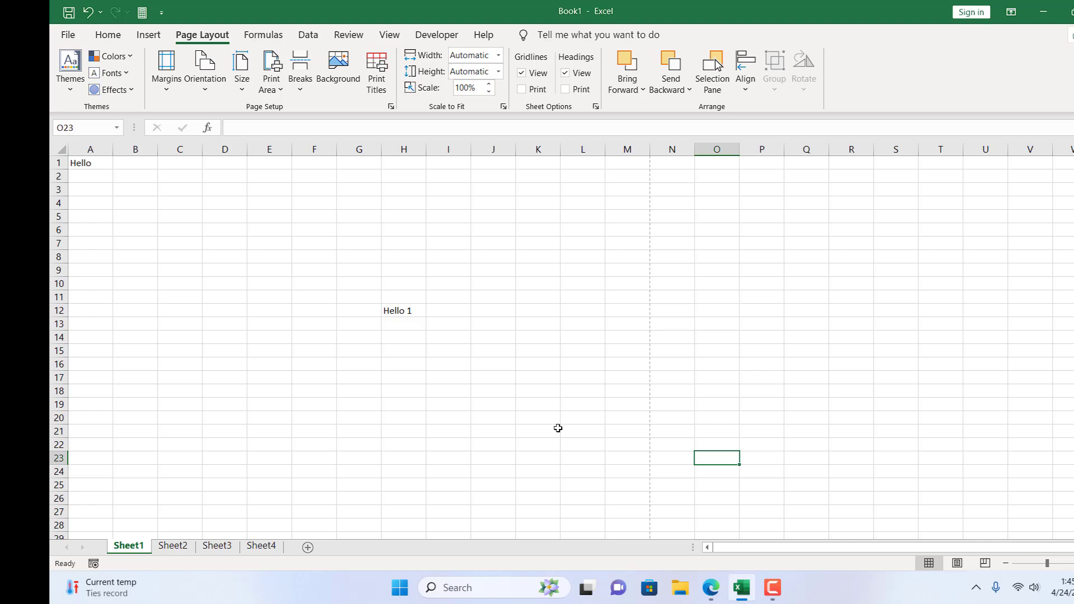
key(ctrl+p)
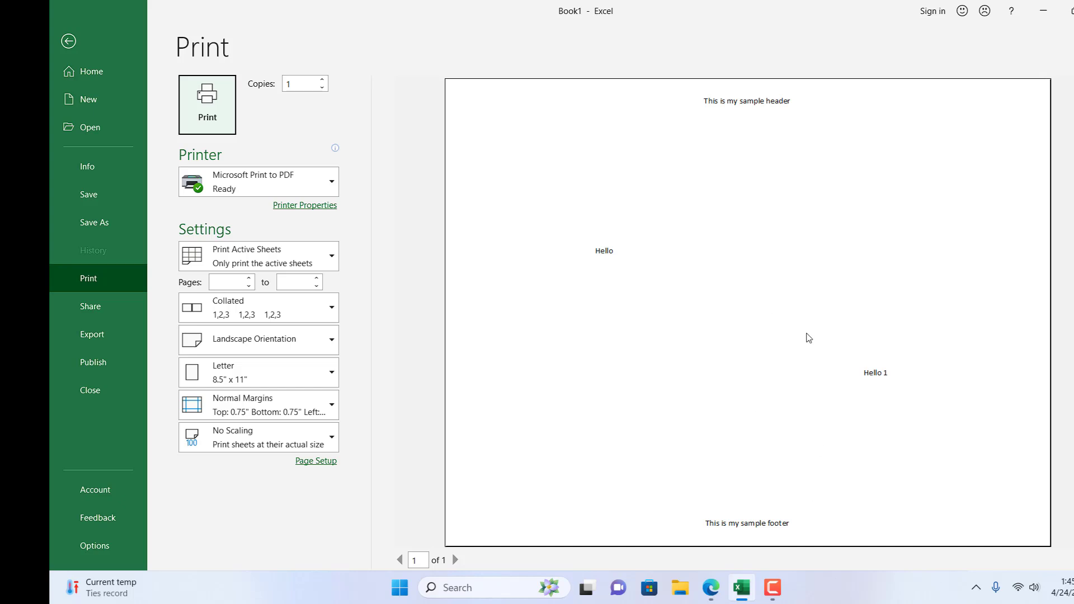
key(Escape)
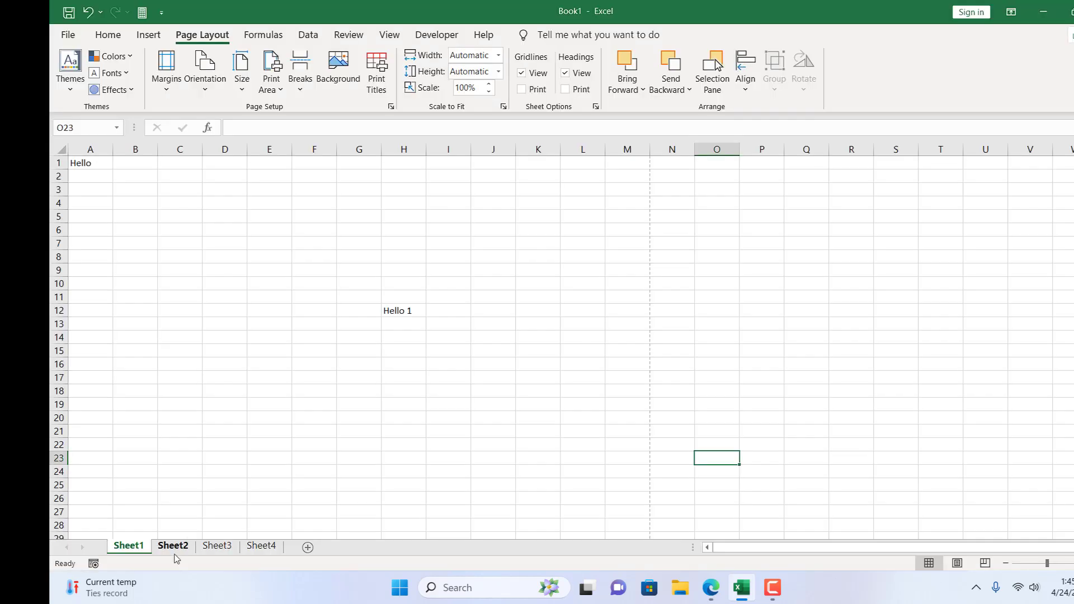
click(173, 546)
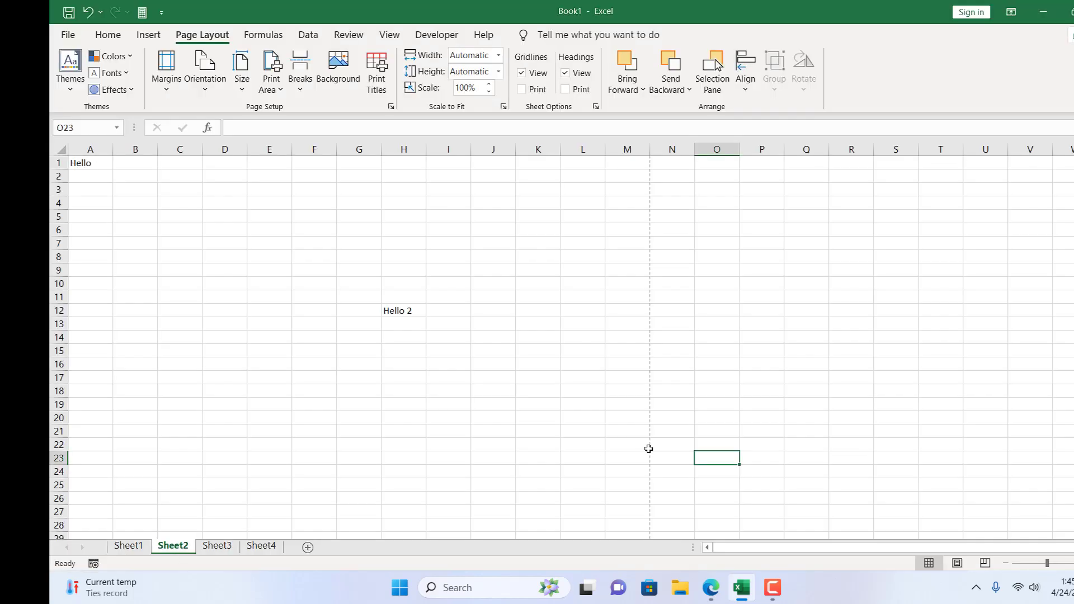
key(ctrl+p)
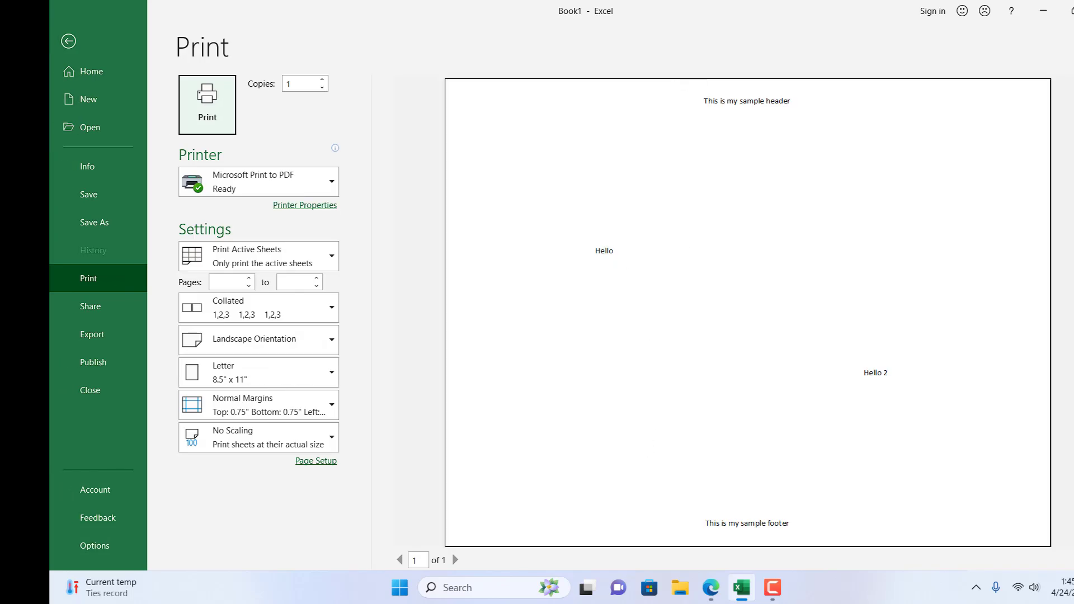
click(68, 41)
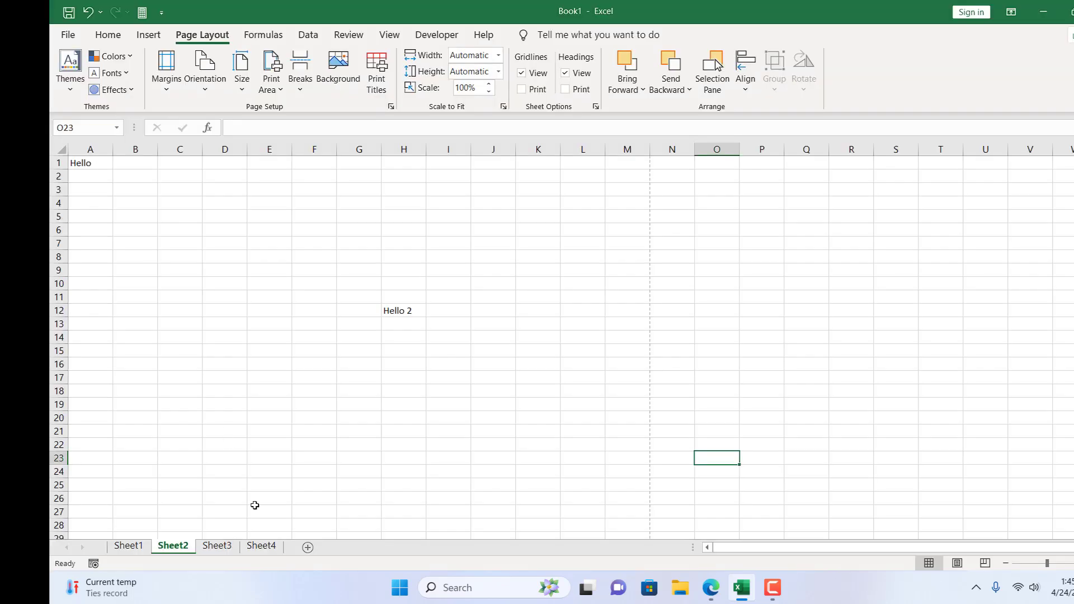
click(260, 548)
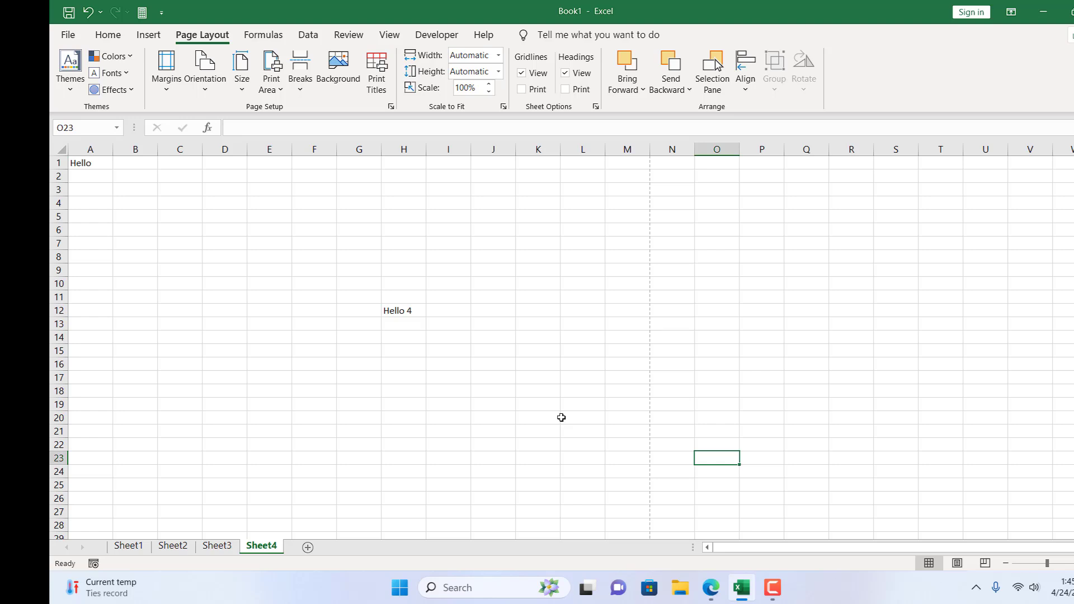
key(ctrl+p)
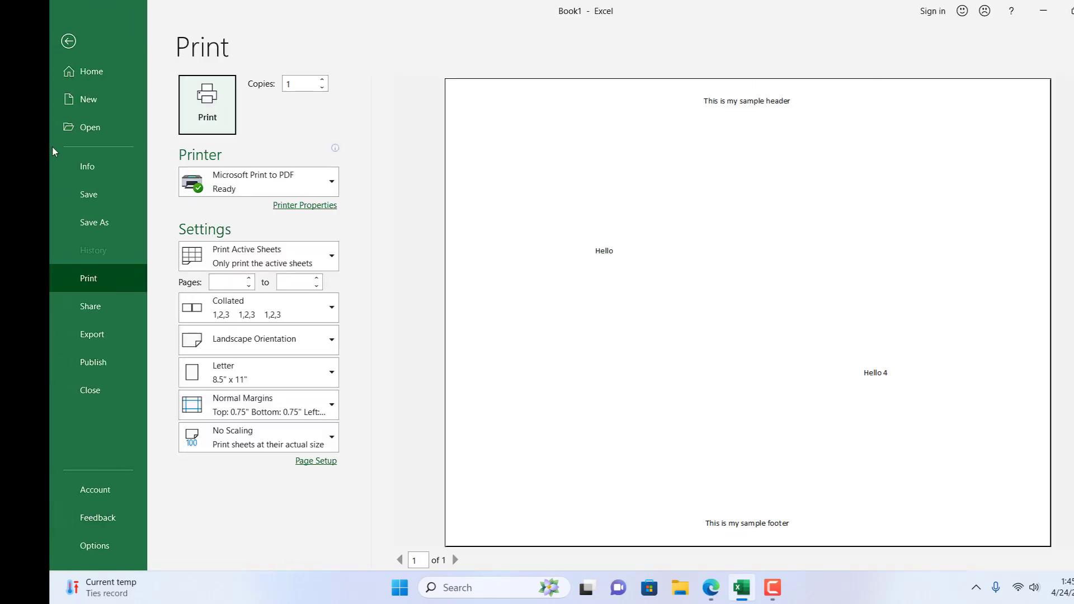
click(69, 42)
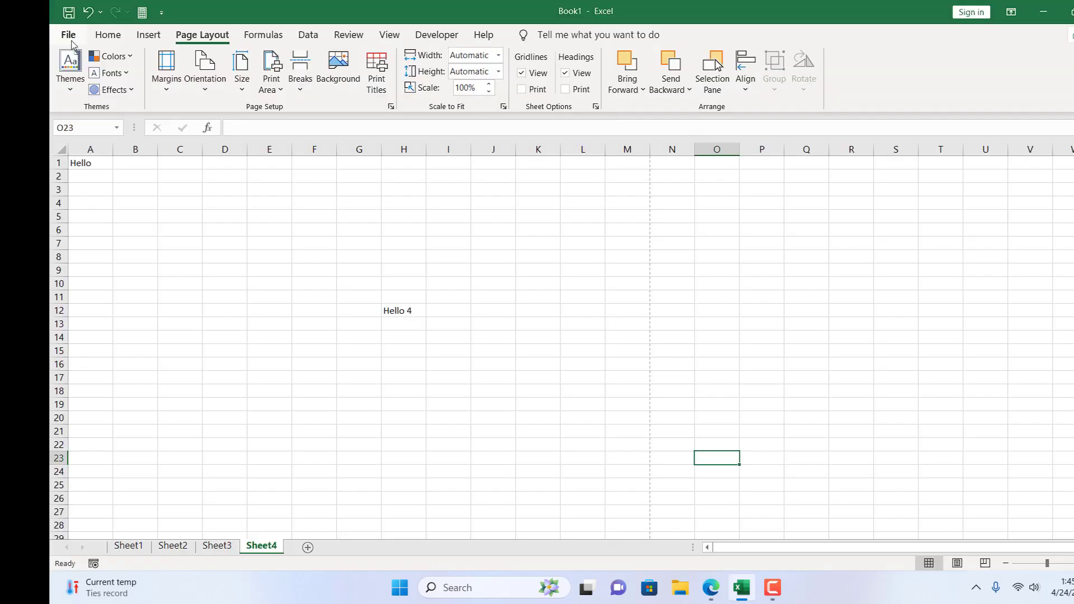